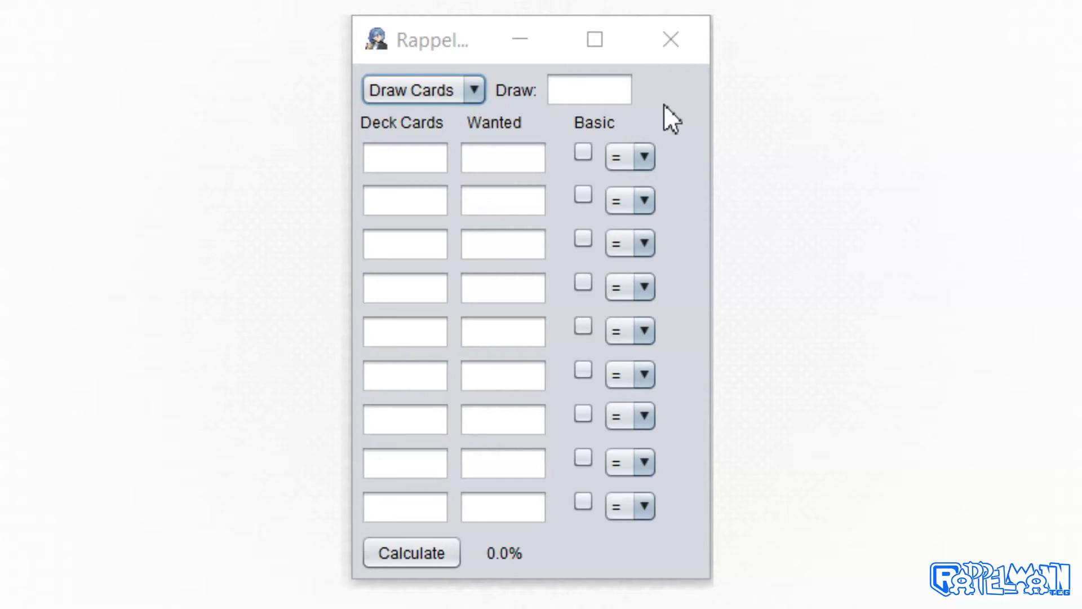
Keep Draw Cards mode and enter deck counts 4, 8 and 48 in rows one to three.
left_click(439, 95)
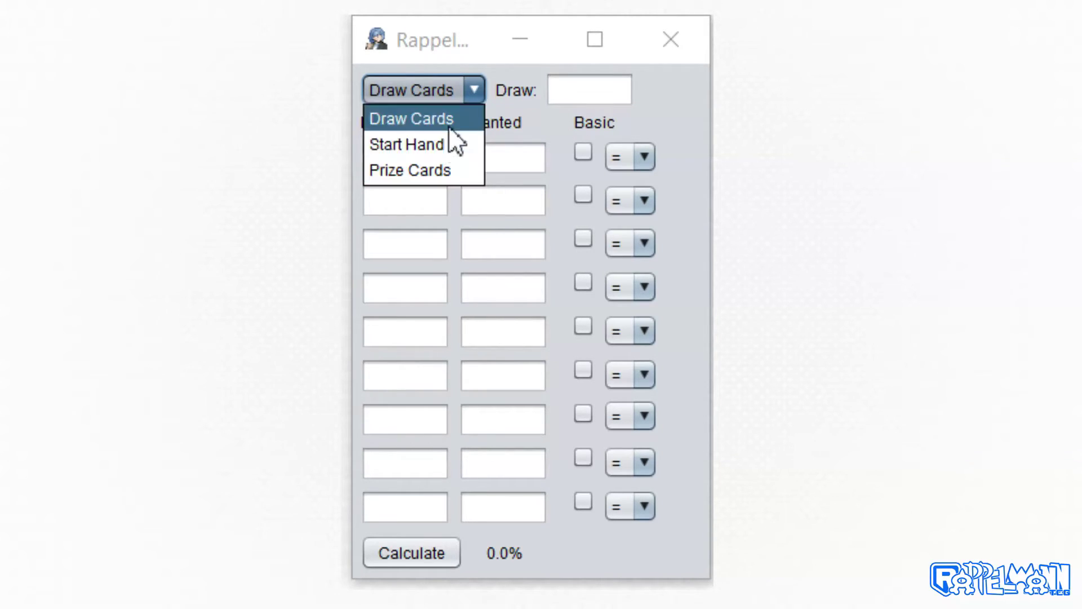
left_click(471, 91)
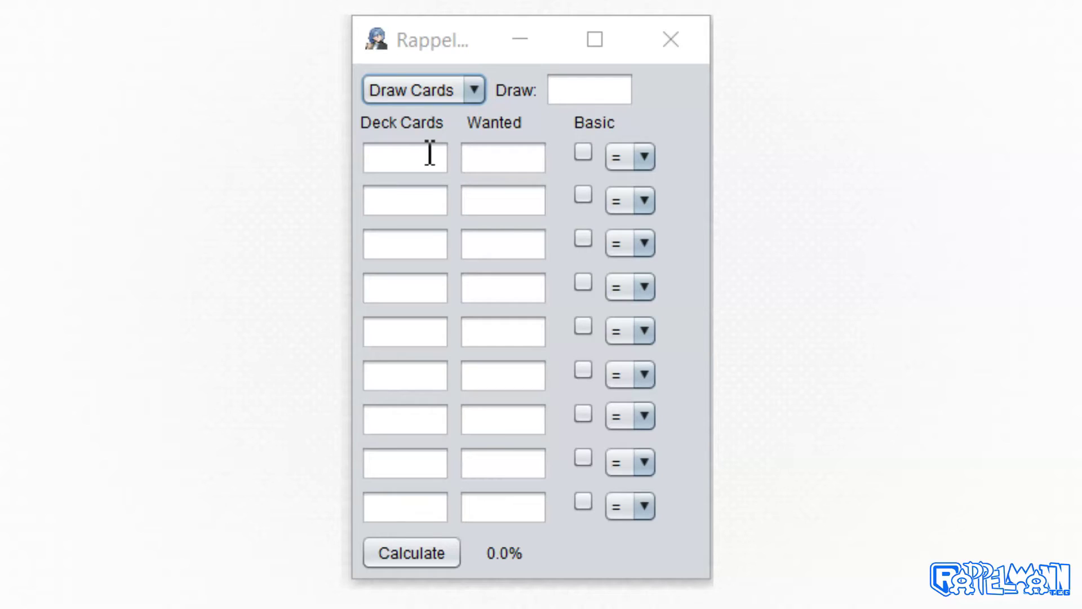
left_click(429, 153)
type("4")
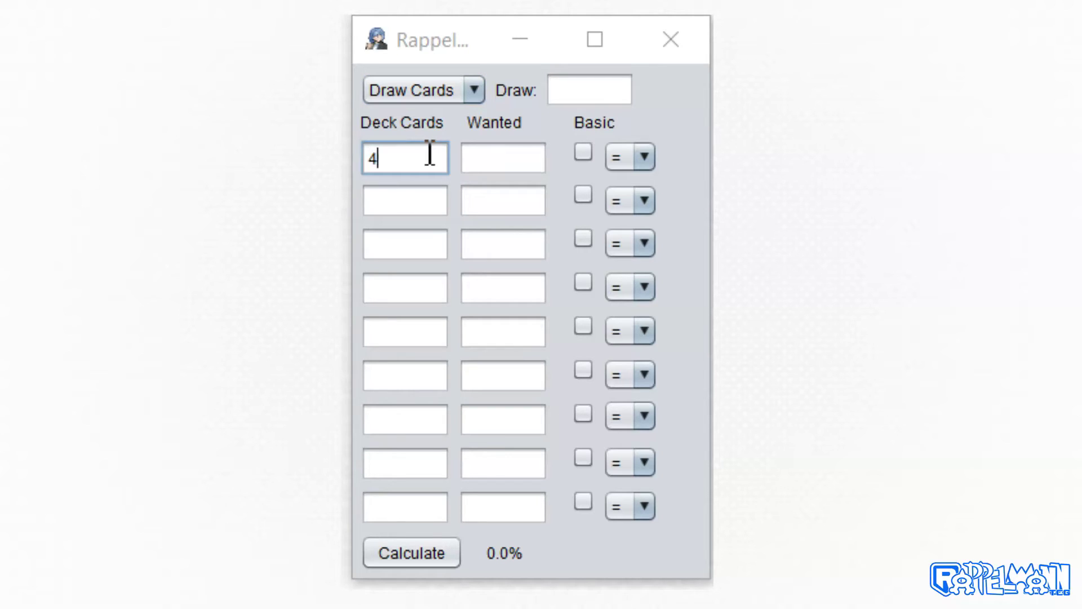
left_click(397, 201)
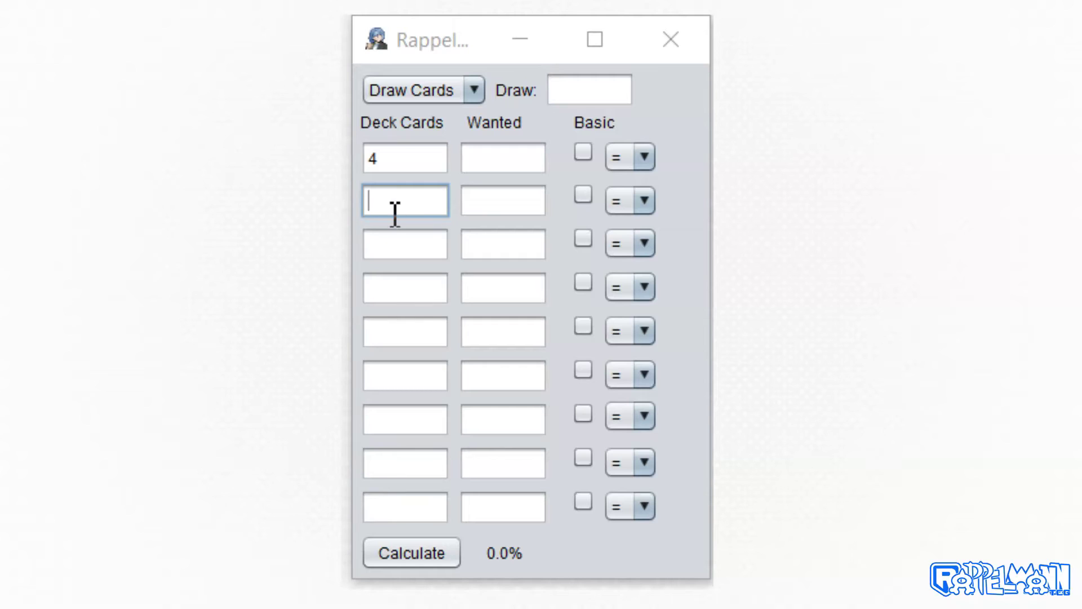
type("8")
left_click(401, 248)
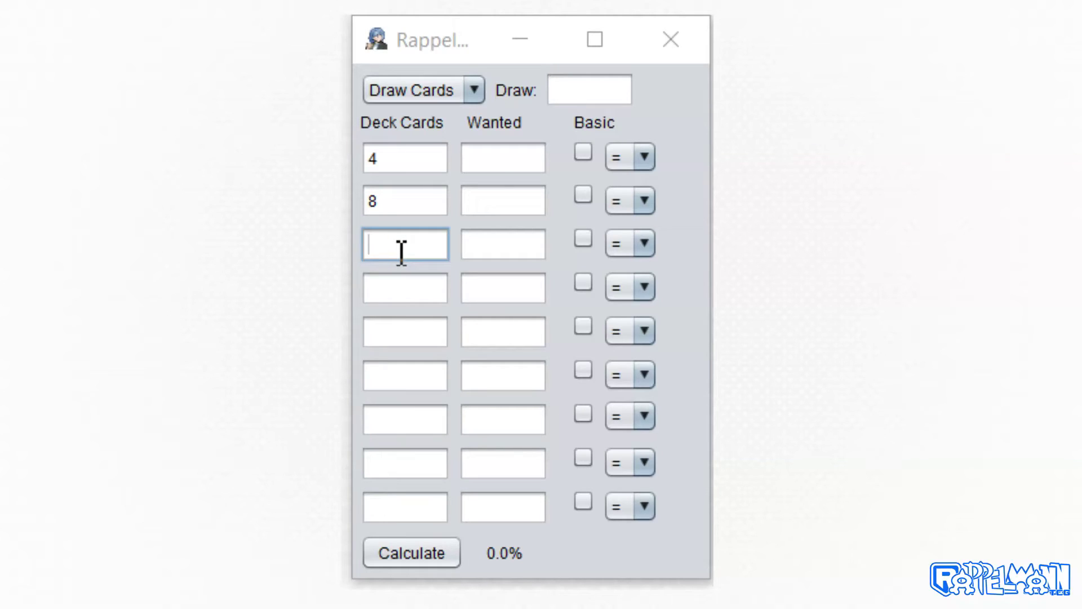
type("48")
left_click(472, 91)
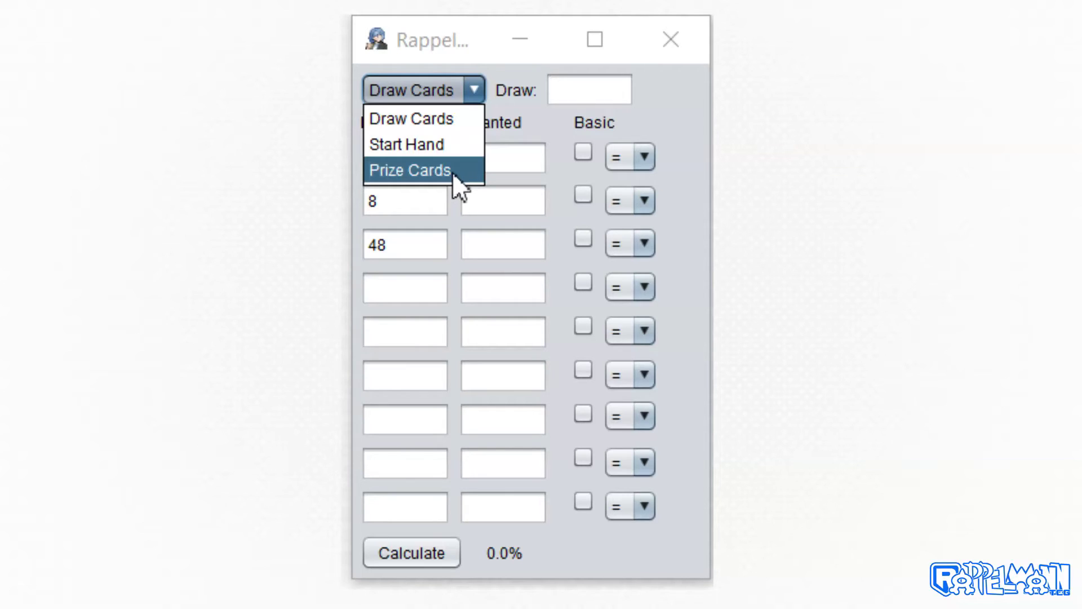
left_click(476, 89)
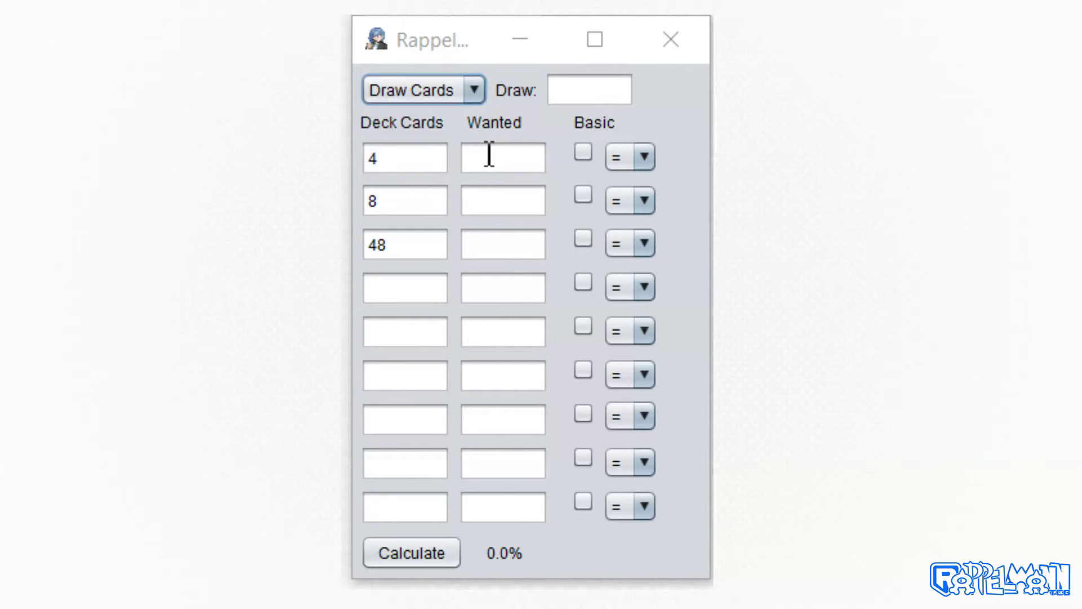
Enter wanted counts 1, 0 and 0 in the first three rows, keeping Draw Cards mode.
left_click(518, 157)
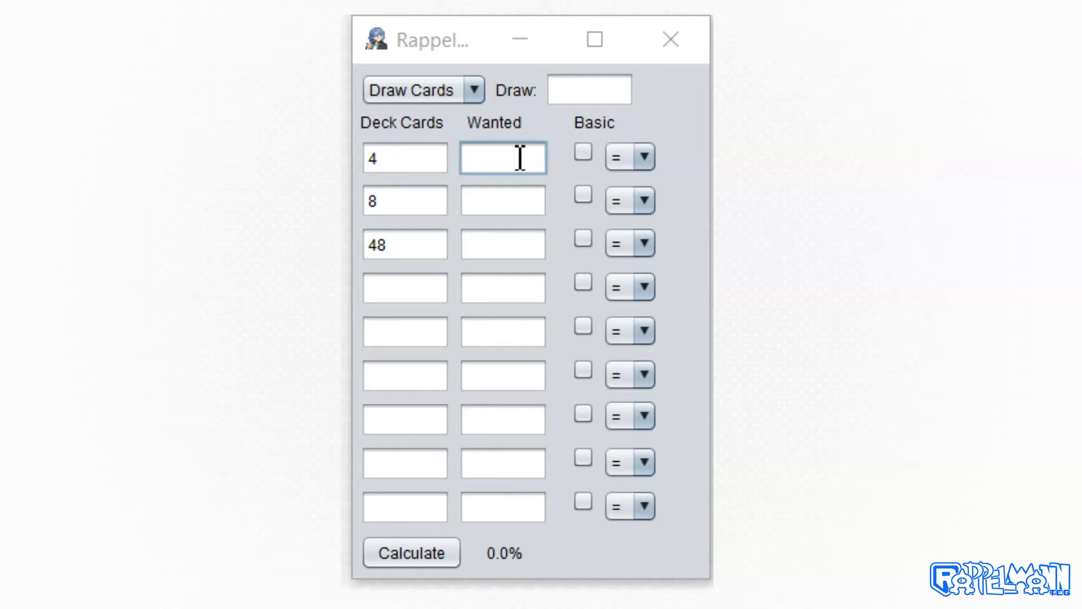
type("1")
left_click(510, 201)
type("0")
left_click(513, 254)
type("0")
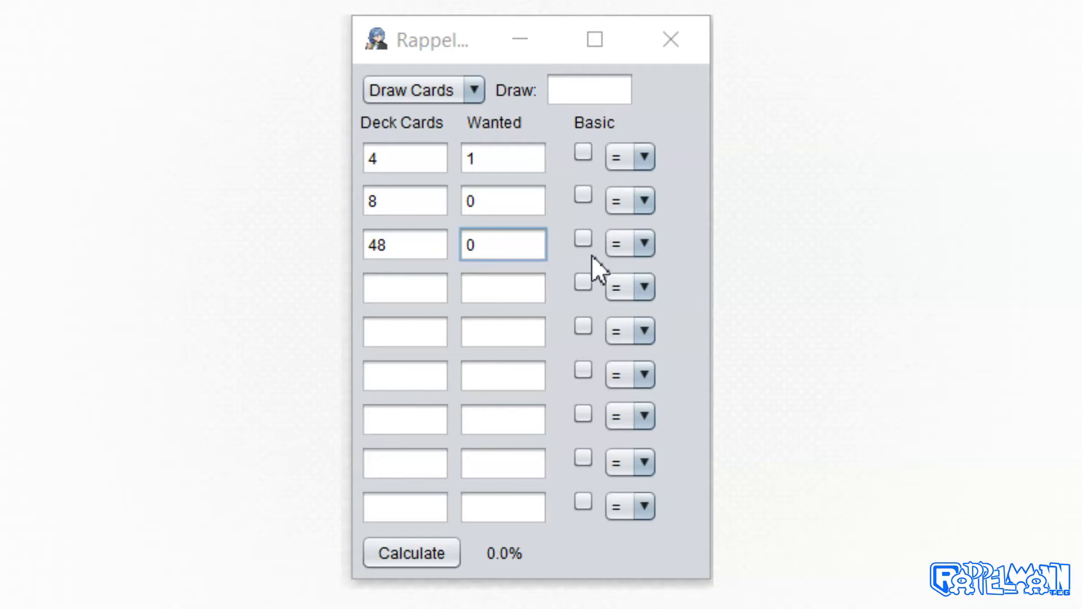
left_click(438, 87)
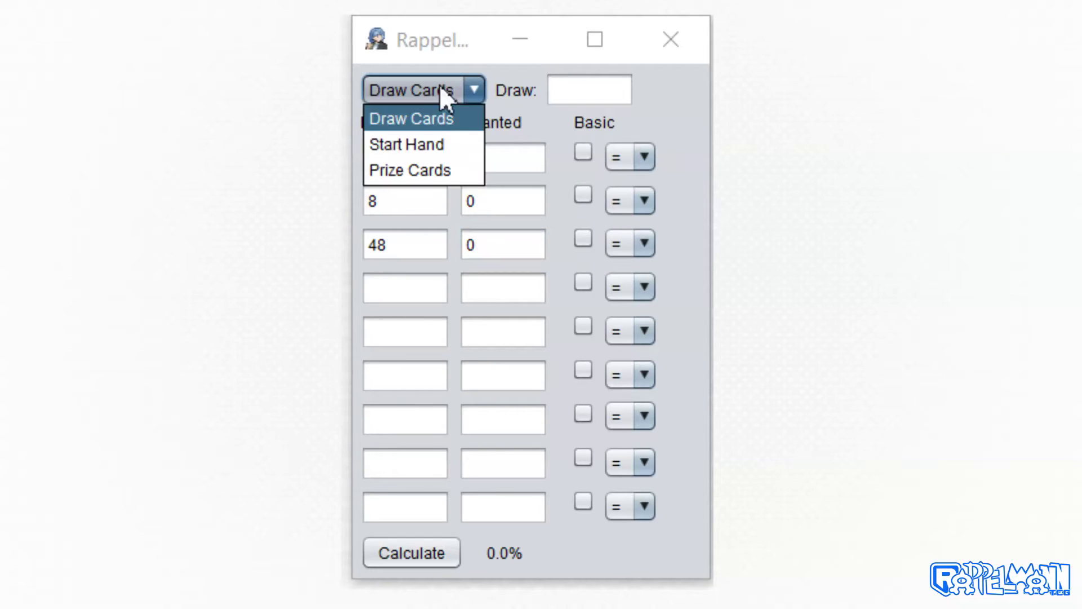
left_click(462, 93)
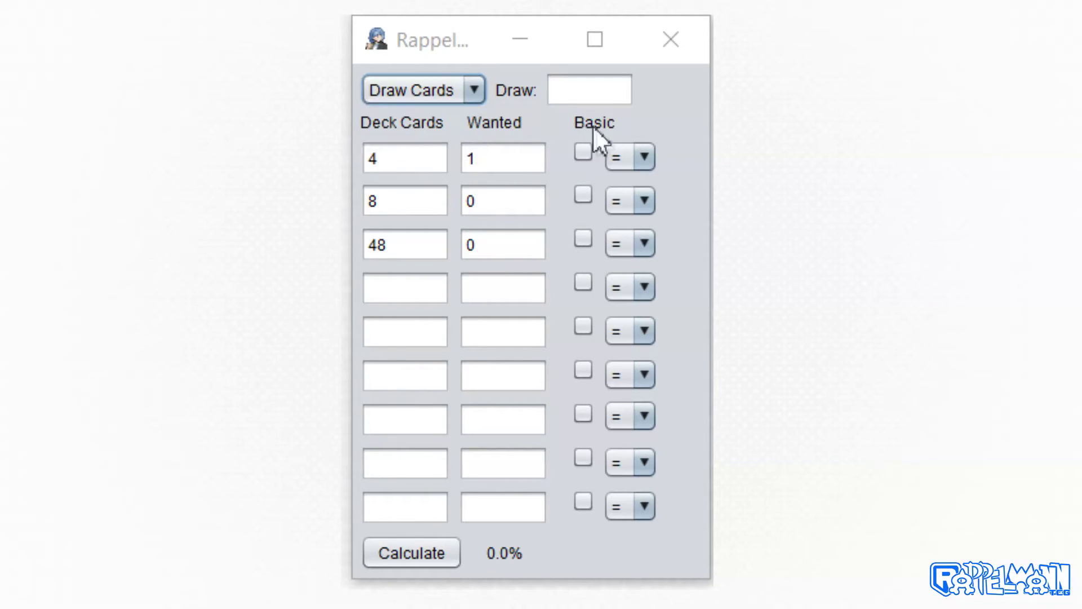
Tick Basic for the first two card groups and check row one's comparison options.
left_click(584, 150)
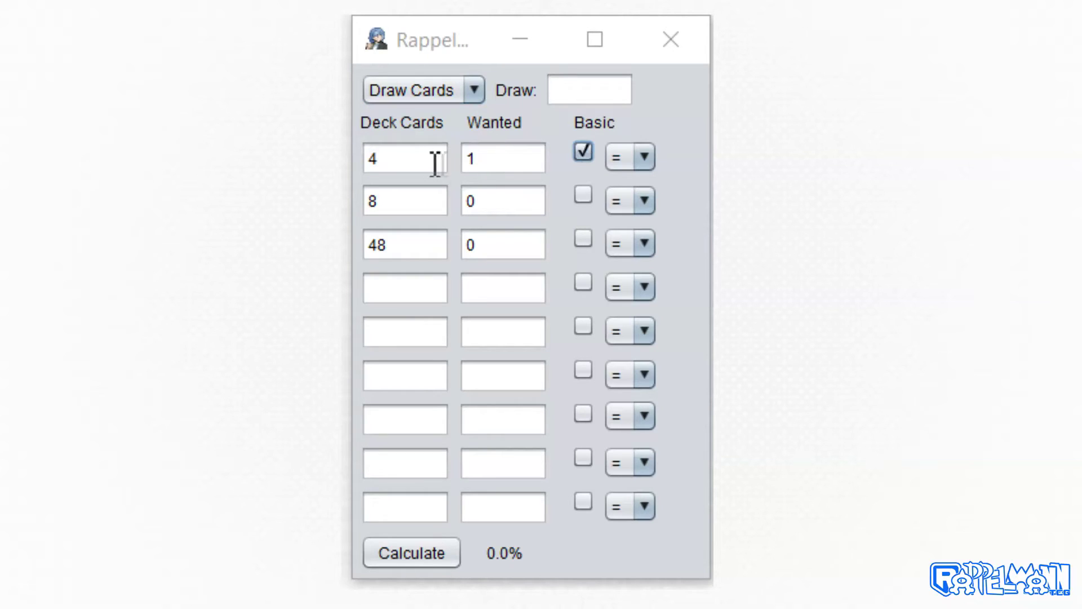
left_click(583, 195)
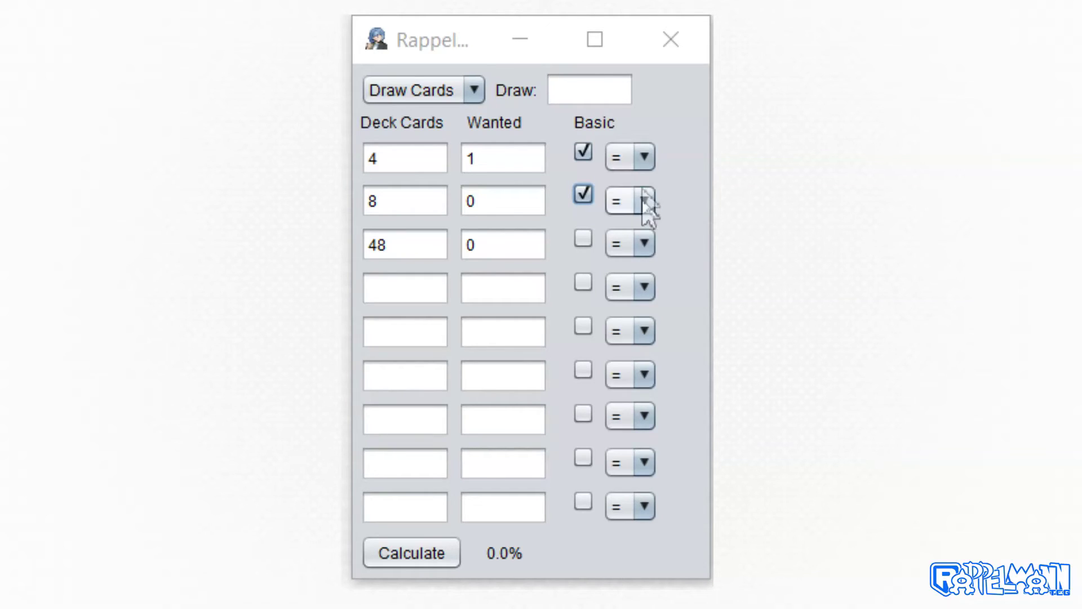
left_click(644, 148)
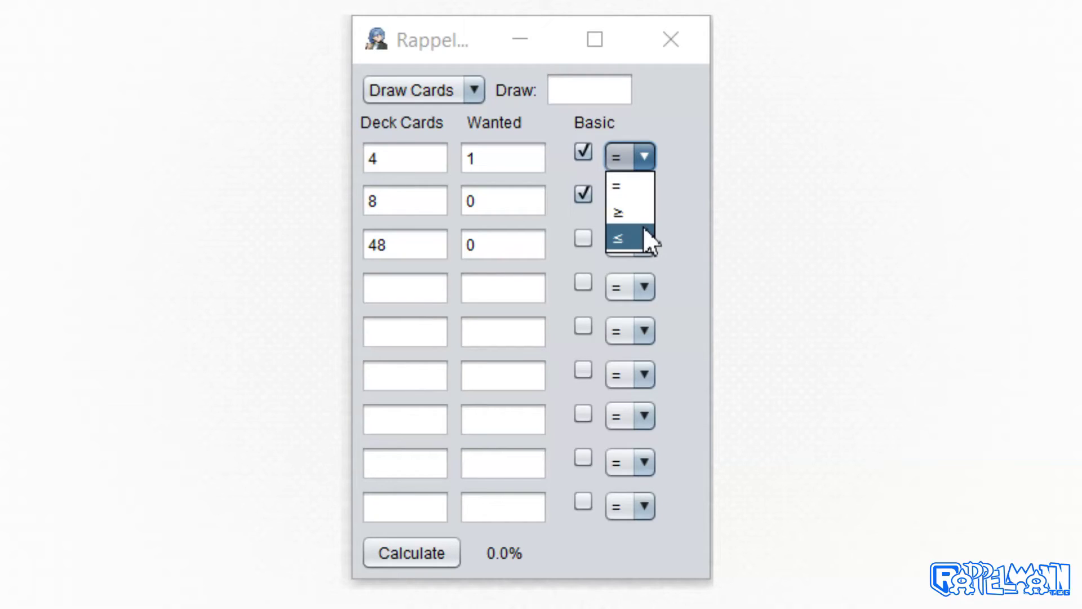
left_click(644, 188)
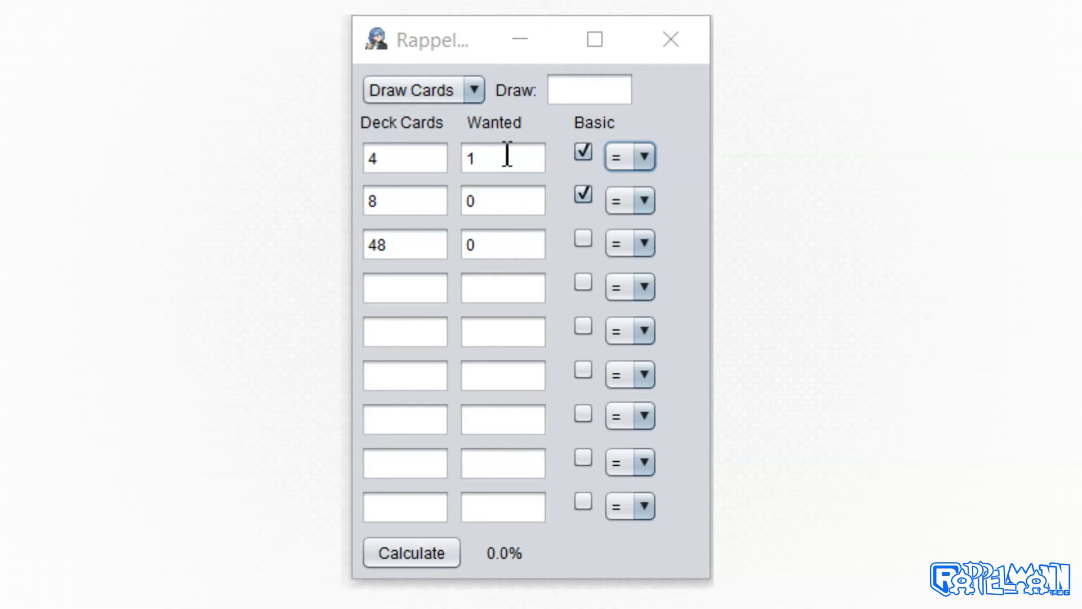
Set row one's comparison to at most (≤) and change its wanted count from 1 to 2.
left_click(626, 157)
left_click(628, 205)
left_click(644, 158)
left_click(641, 237)
left_click(500, 162)
left_click_drag(473, 159, 514, 156)
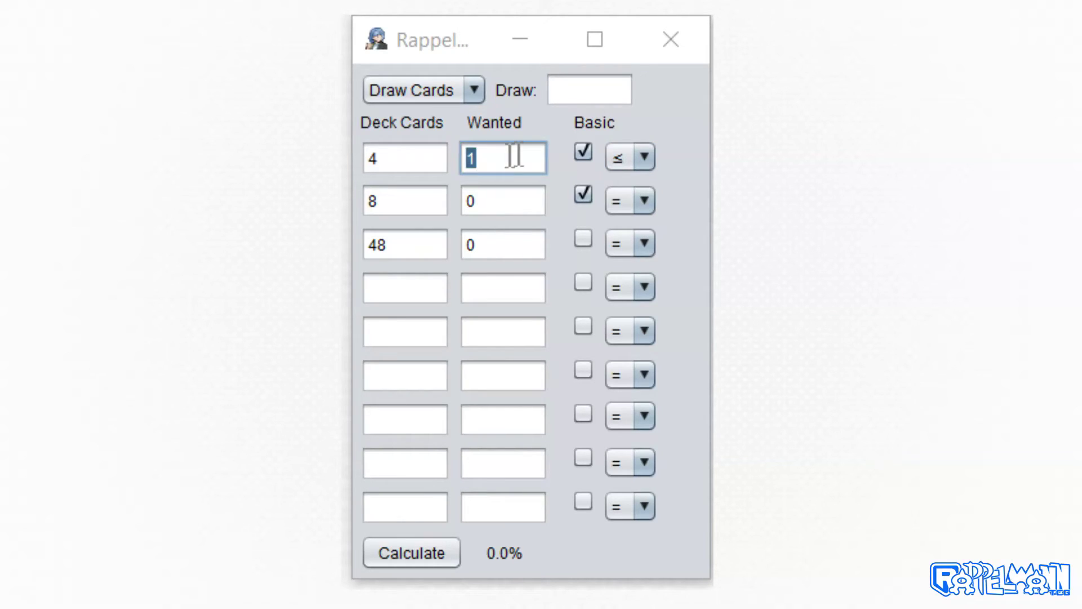
type("2")
Set Draw to 7 cards and reset the first row's wanted count to 1.
left_click(586, 89)
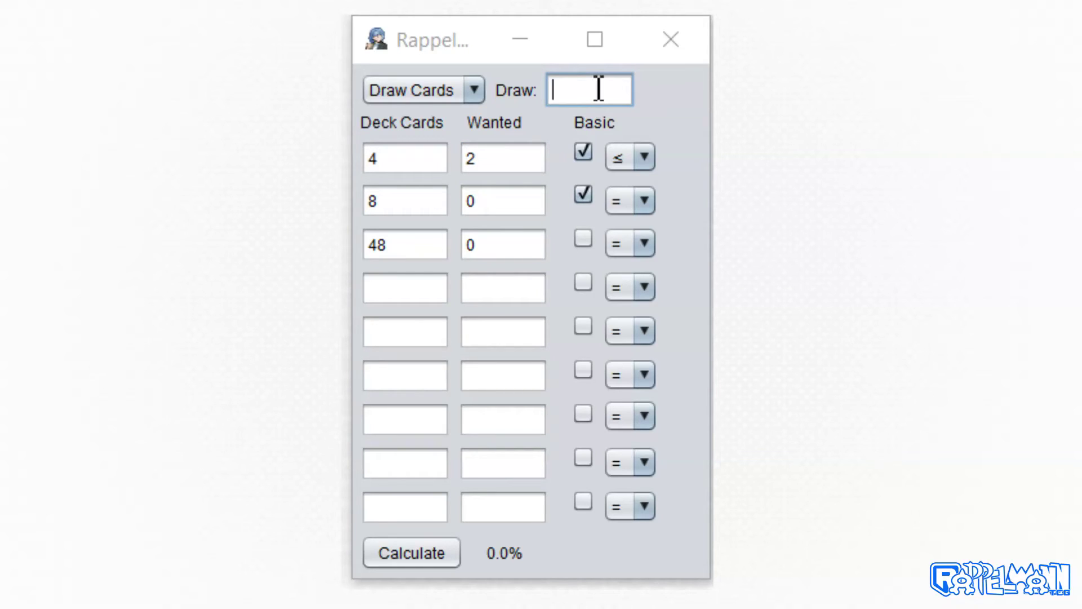
type("7")
left_click_drag(515, 157, 476, 161)
type("1")
Set all three rows' comparisons to at least (≥) and calculate, giving 0.3995.
left_click(638, 153)
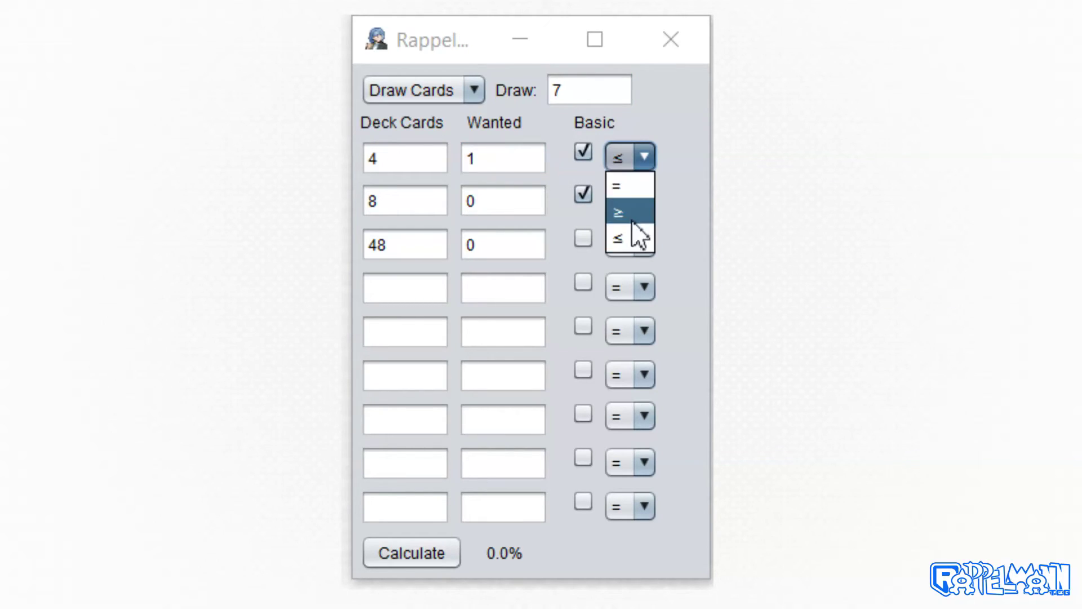
left_click(626, 210)
left_click(641, 201)
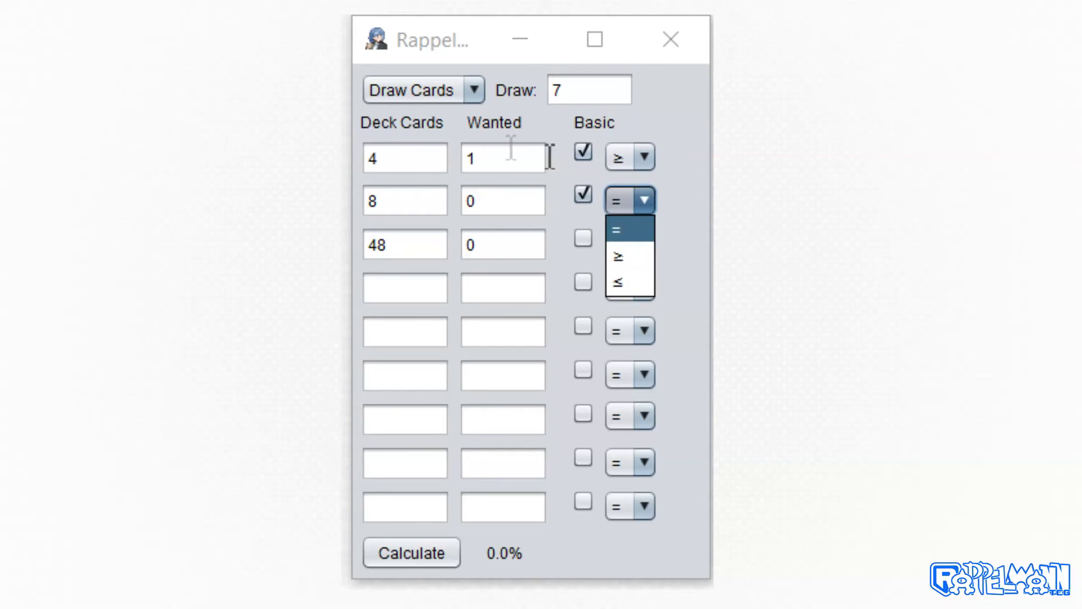
left_click(630, 257)
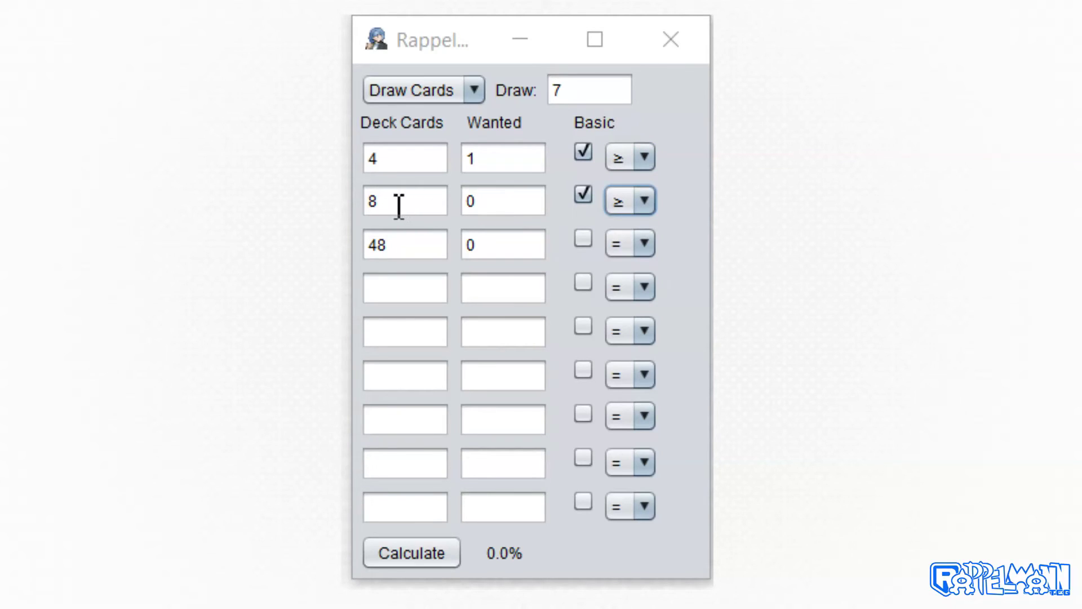
left_click(644, 244)
left_click(640, 297)
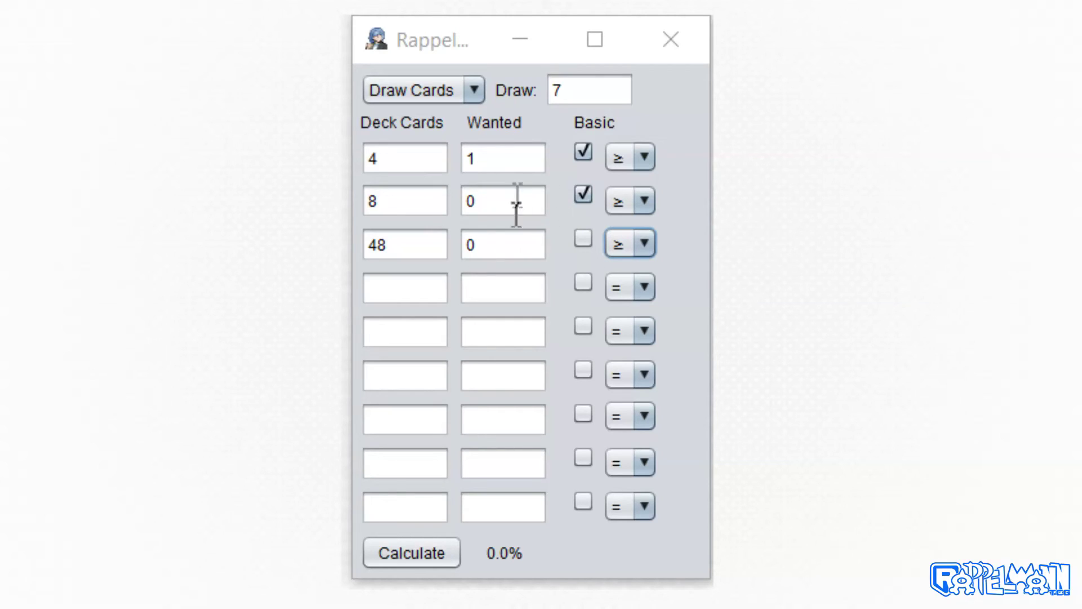
left_click(415, 547)
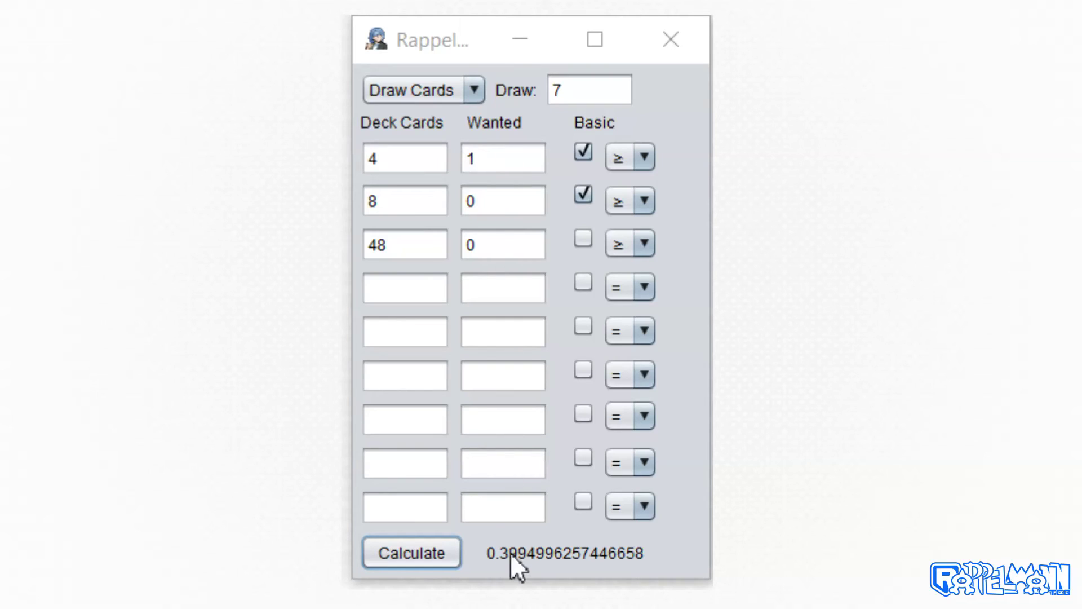
Open the calculation mode list from the Draw Cards combo box.
left_click(459, 91)
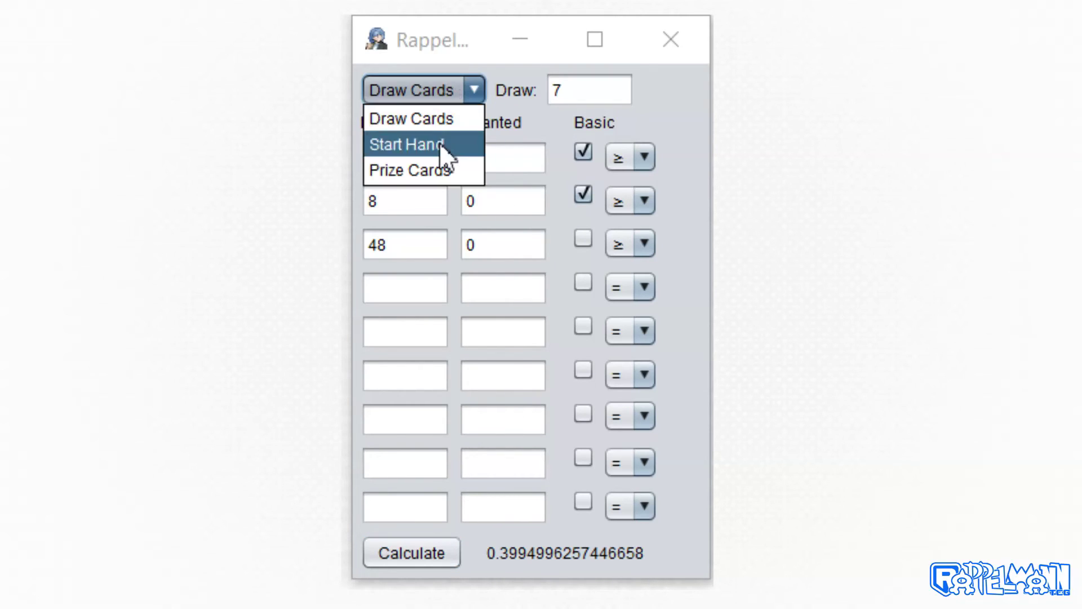
Calculate in Start Hand mode (0.4936), then in Prize Cards mode (0.3422).
left_click(476, 145)
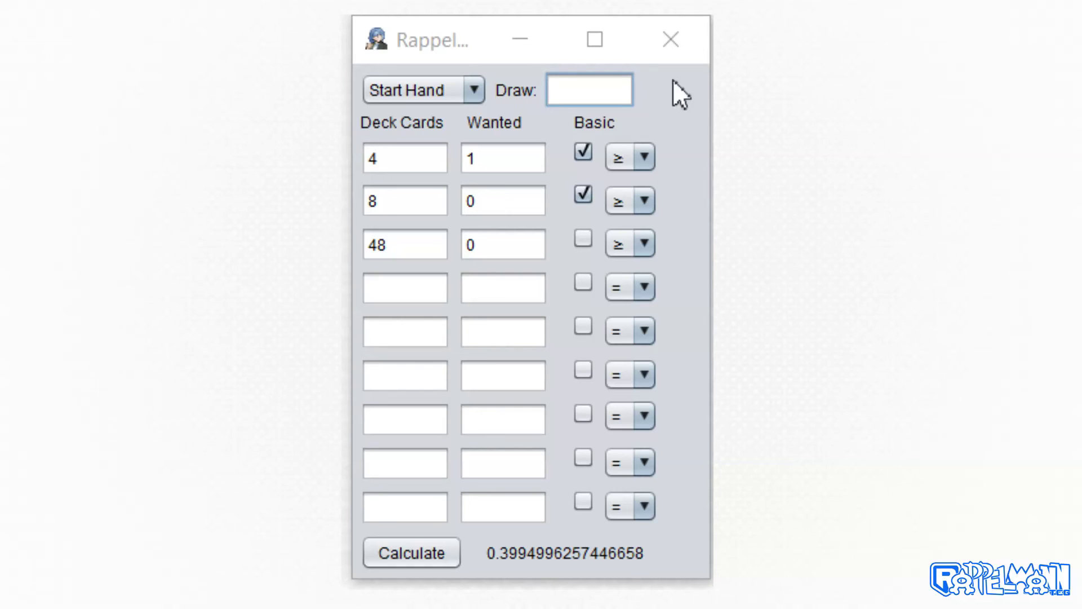
left_click(424, 555)
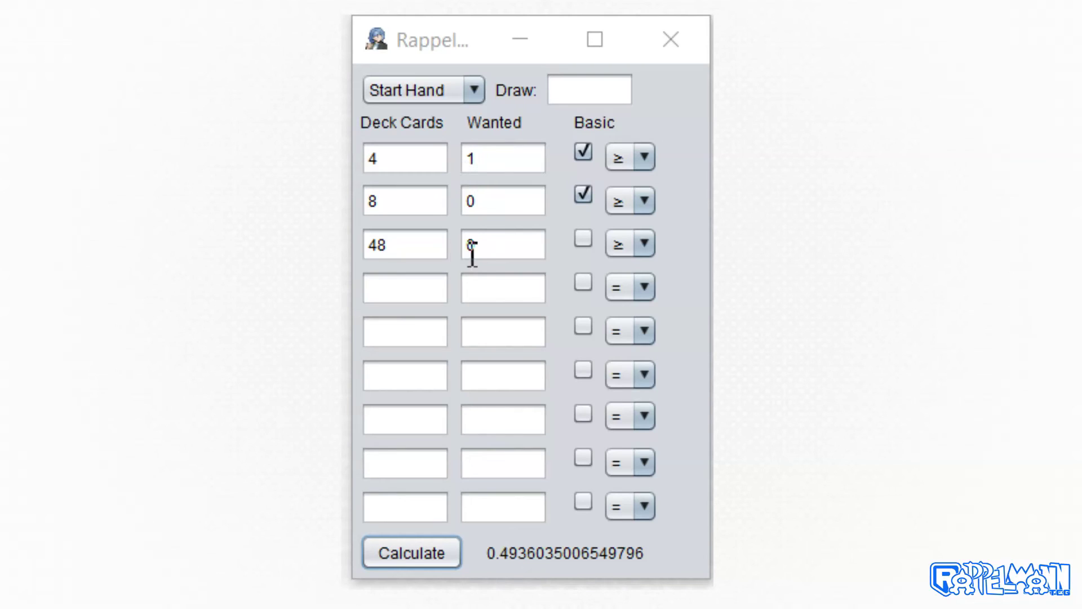
left_click(432, 85)
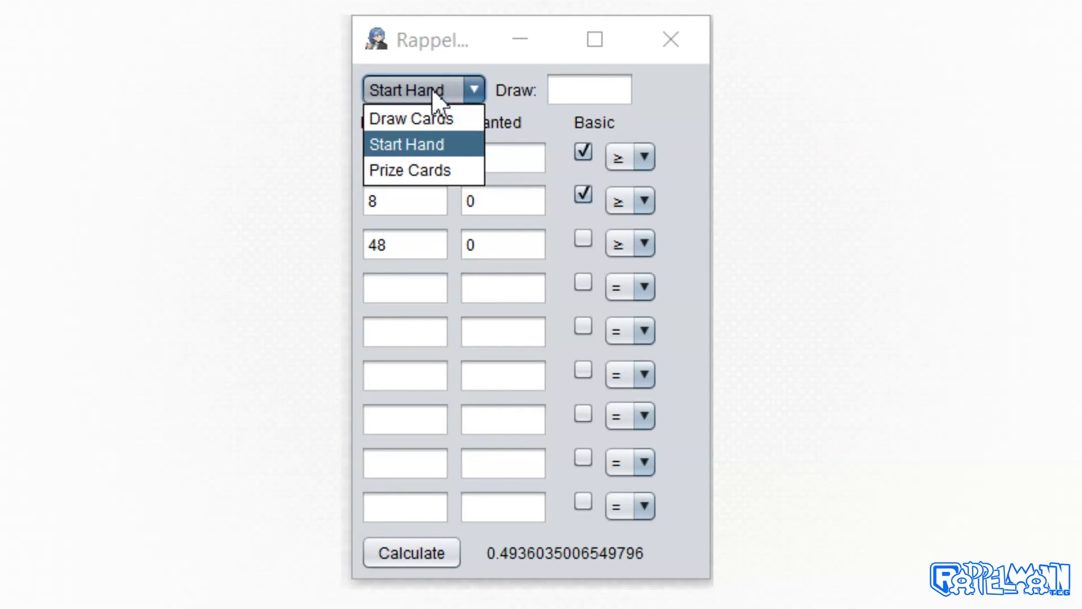
left_click(430, 167)
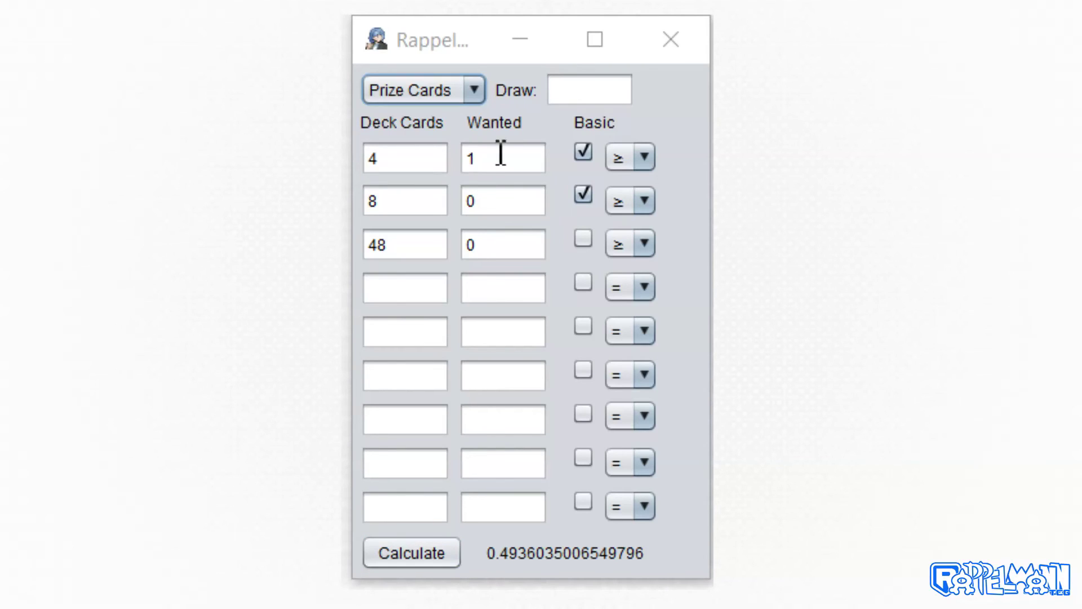
left_click(417, 552)
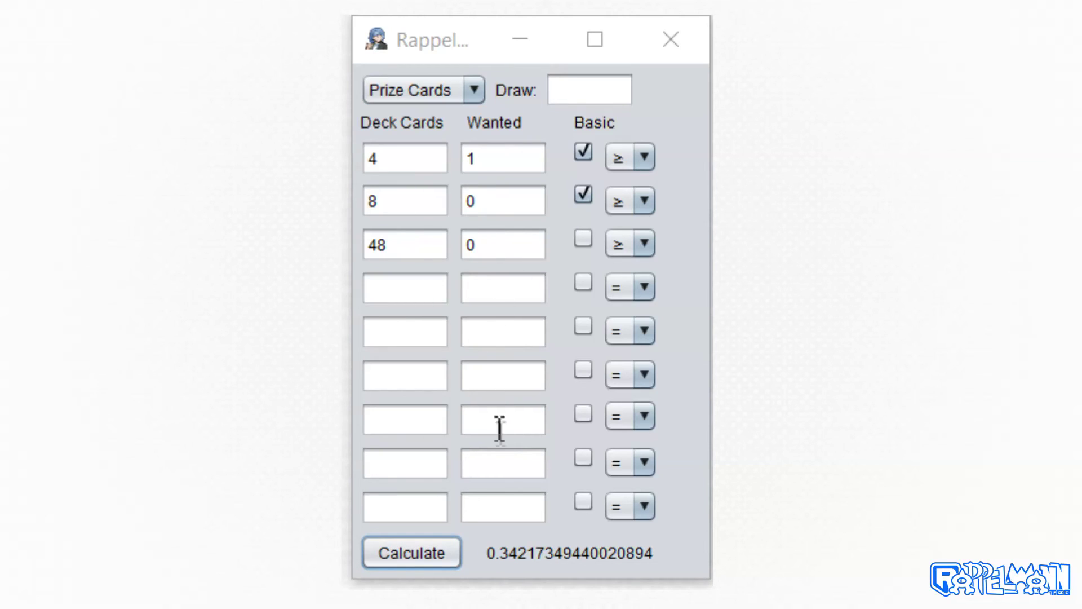
Reduce the third row's deck count from 48 to 44.
left_click(420, 246)
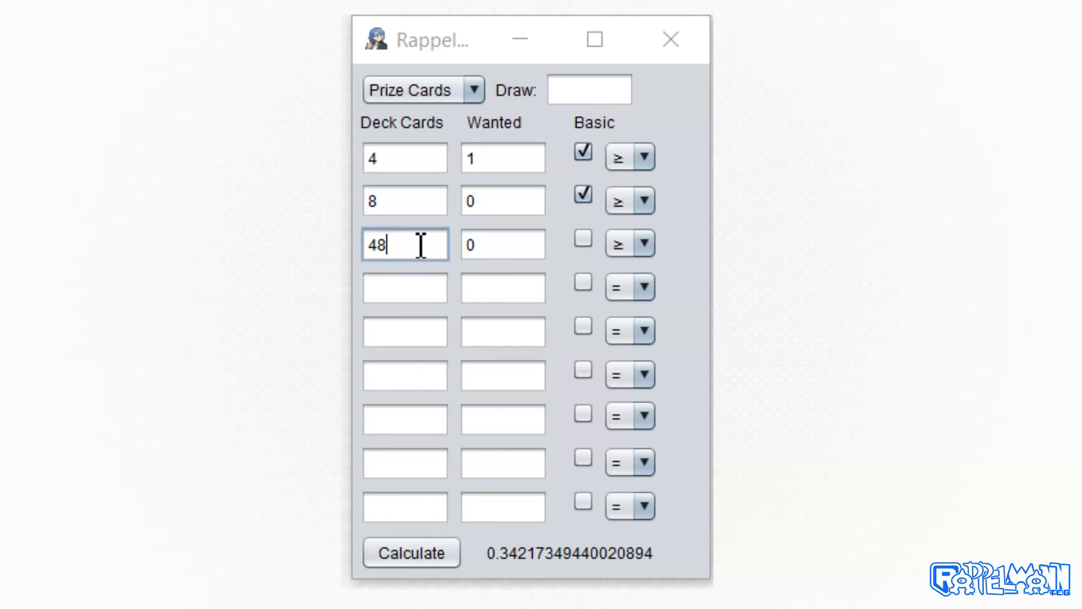
key("BackSpace")
type("4")
Add a fourth row of 4 cards wanting 4 and calculate, giving 3.17E-5.
left_click(411, 285)
type("4")
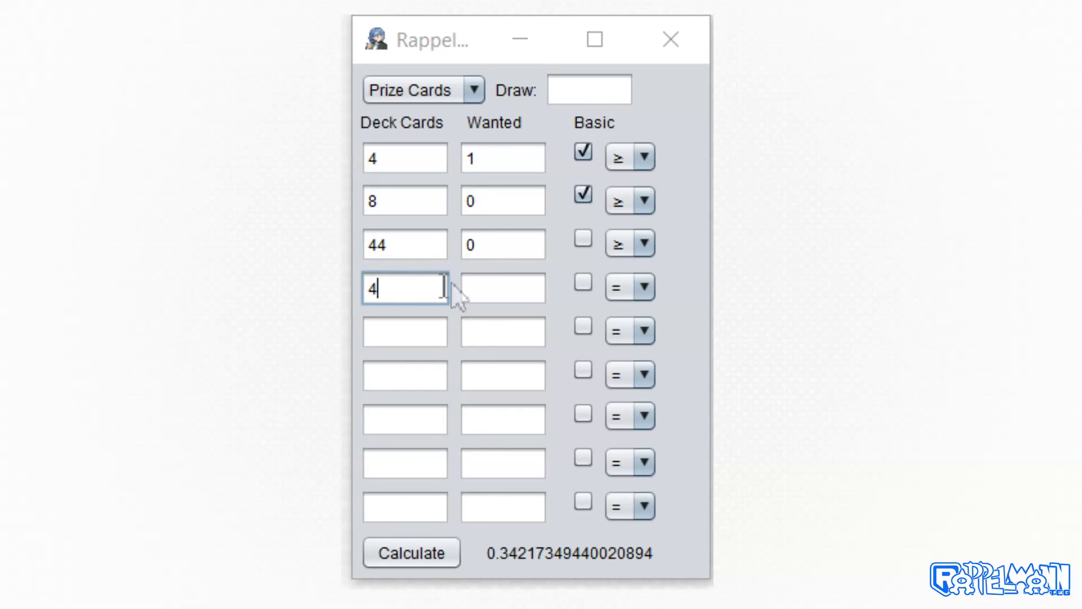
left_click(478, 291)
type("0")
double_click(474, 288)
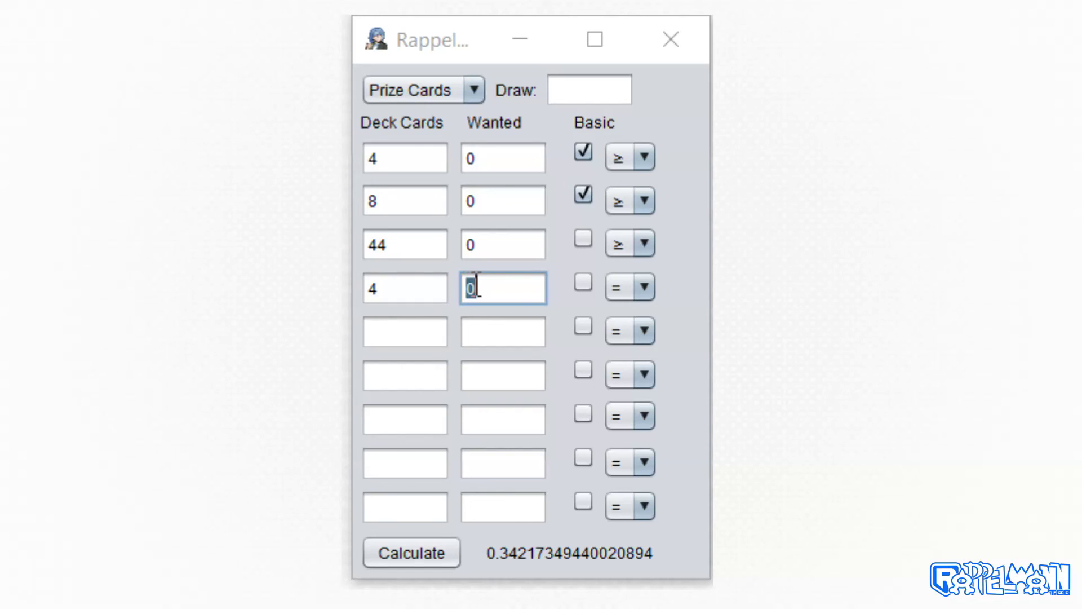
type("4")
left_click(456, 554)
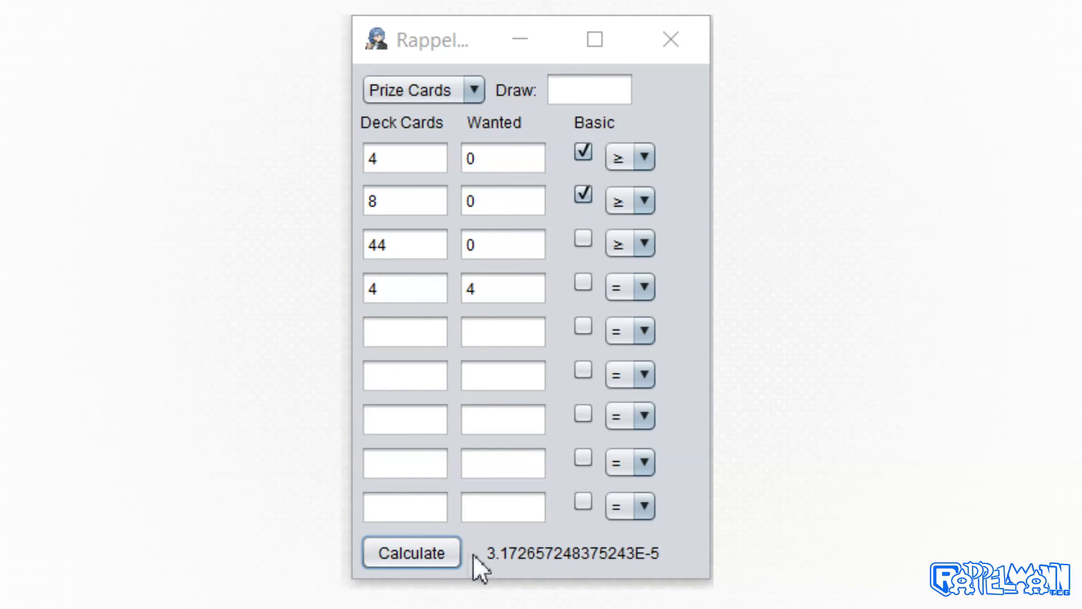